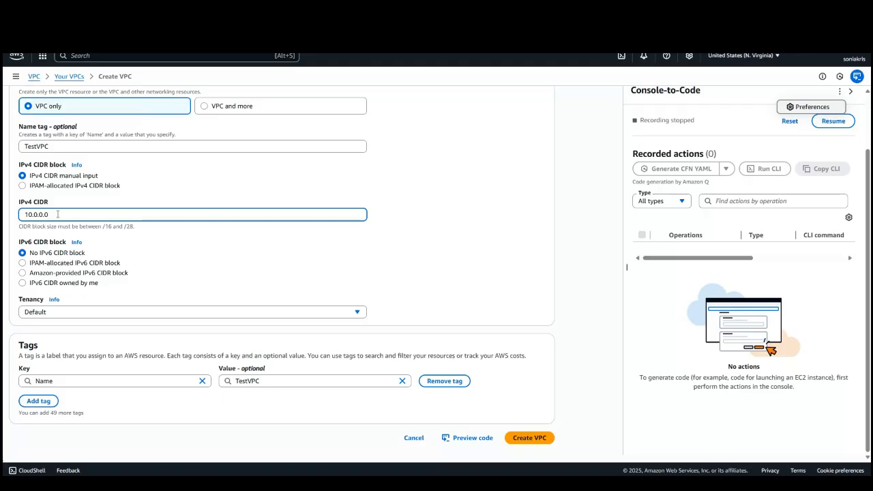
Complete TestVPC's IPv4 CIDR block as 10.0.0.0/16 and create the VPC.
text(/16)
scroll(111, 195, up, 2)
scroll(209, 312, down, 2)
click(524, 437)
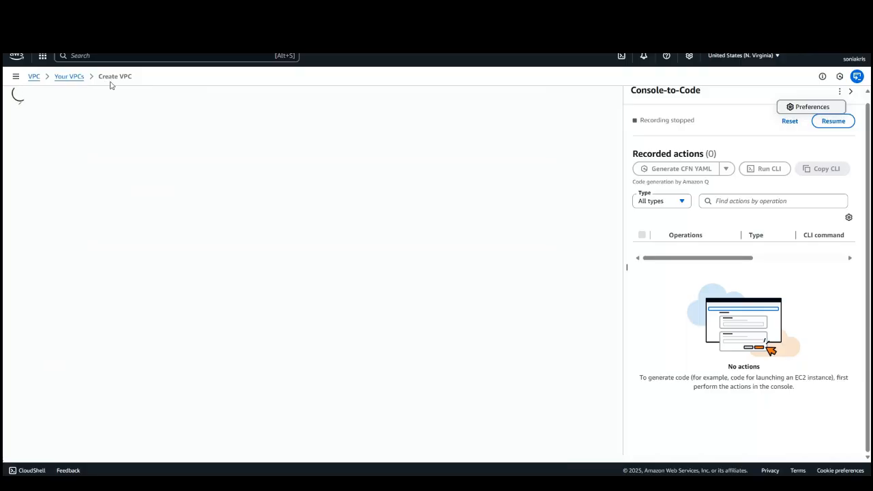
Start creating a new subnet from the Subnets list and choose TestVPC as its VPC.
scroll(34, 181, down, 5)
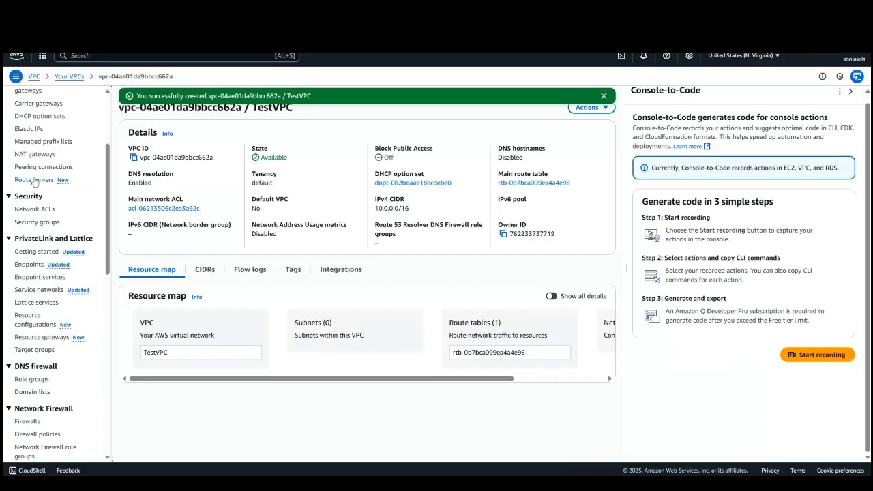
scroll(32, 181, up, 4)
click(26, 181)
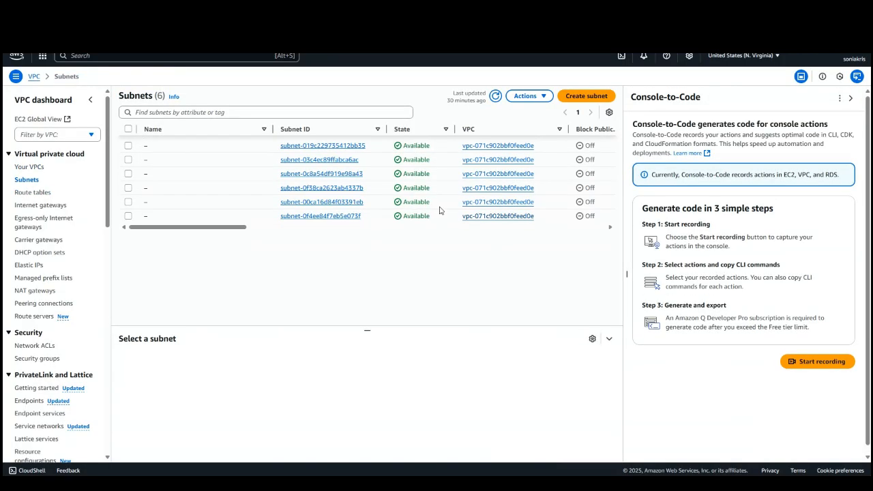
click(579, 98)
click(119, 156)
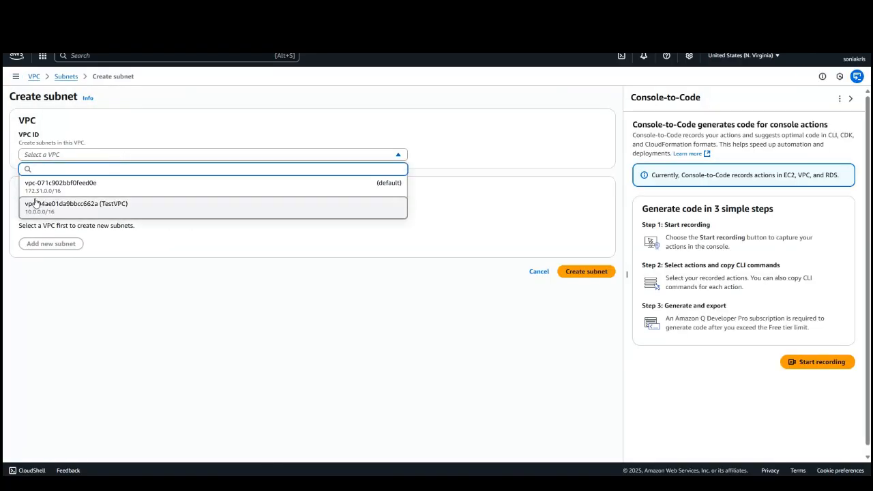
click(77, 204)
Name the subnet SubnetA and assign it to Availability Zone use1-az1 (us-east-1a).
scroll(75, 205, down, 2)
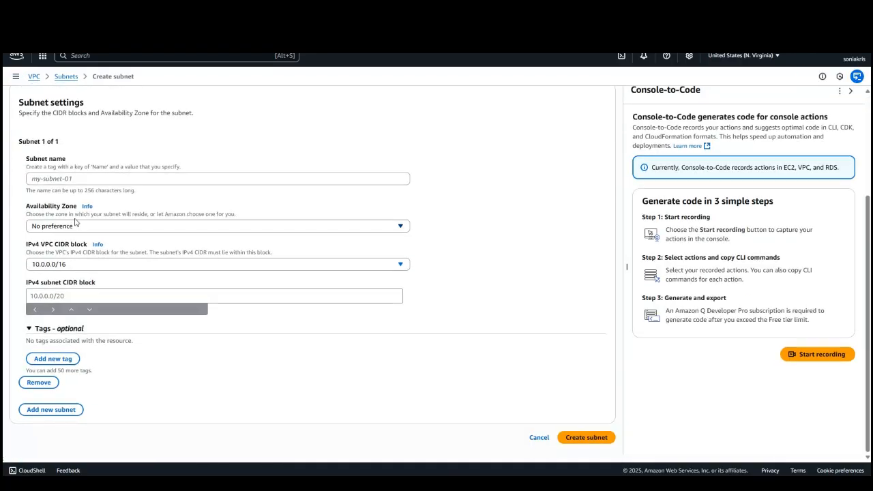
click(73, 178)
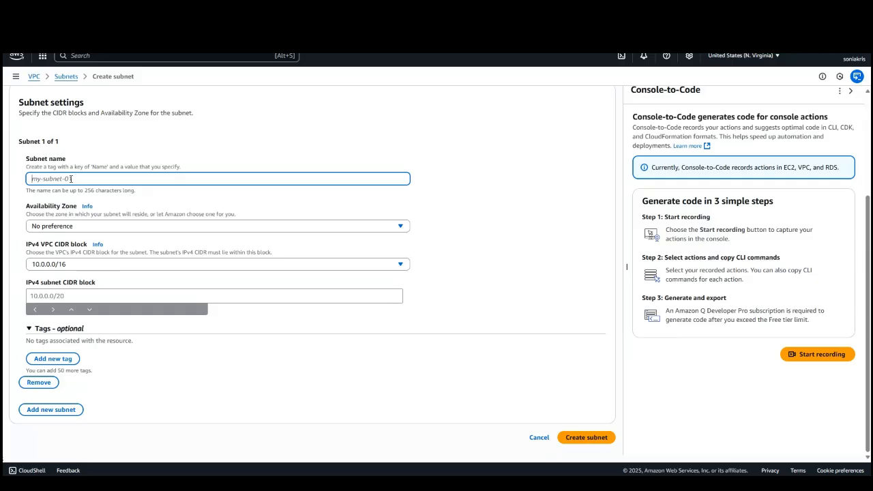
text(SUB)
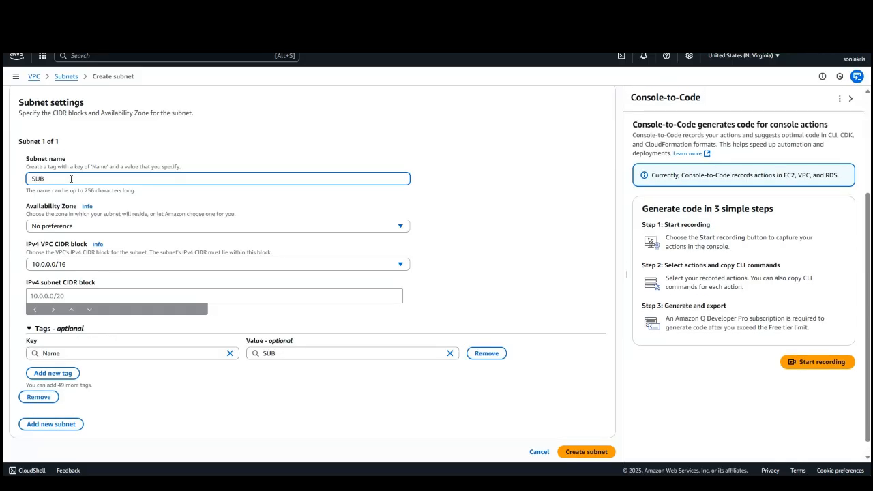
key(BackSpace)
key(BackSpace)
text(ubnetA)
click(39, 229)
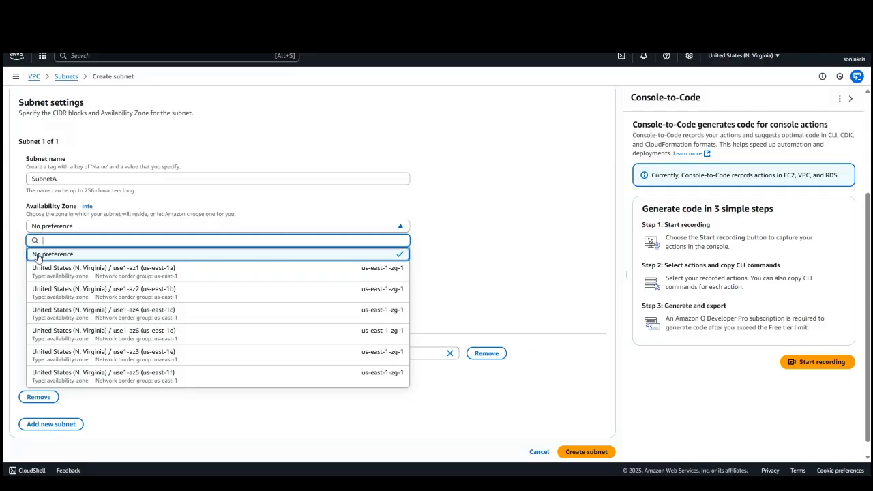
click(103, 273)
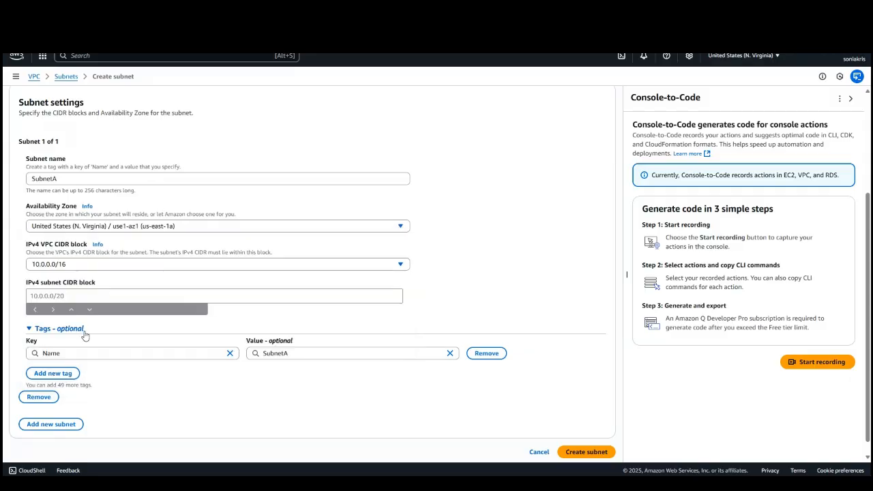
Set SubnetA's IPv4 subnet CIDR block to 10.0.1.0/24 and create the subnet.
scroll(44, 253, down, 1)
click(45, 281)
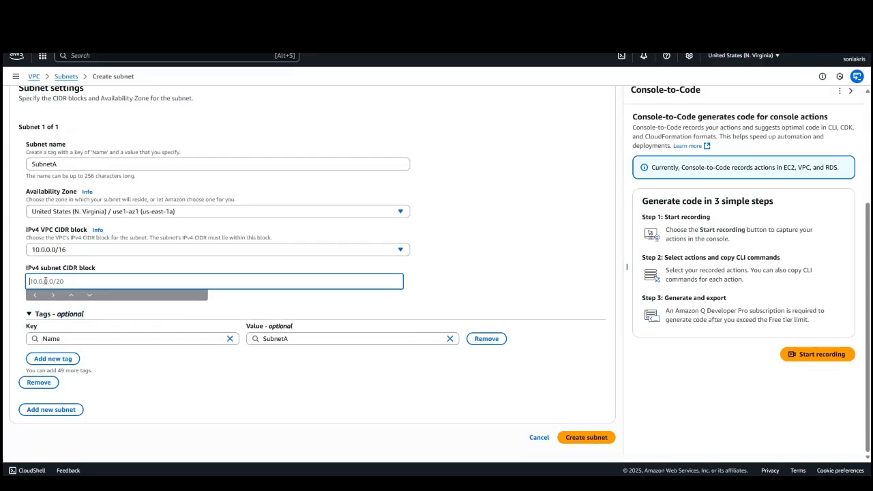
text(10.0.1.0/24)
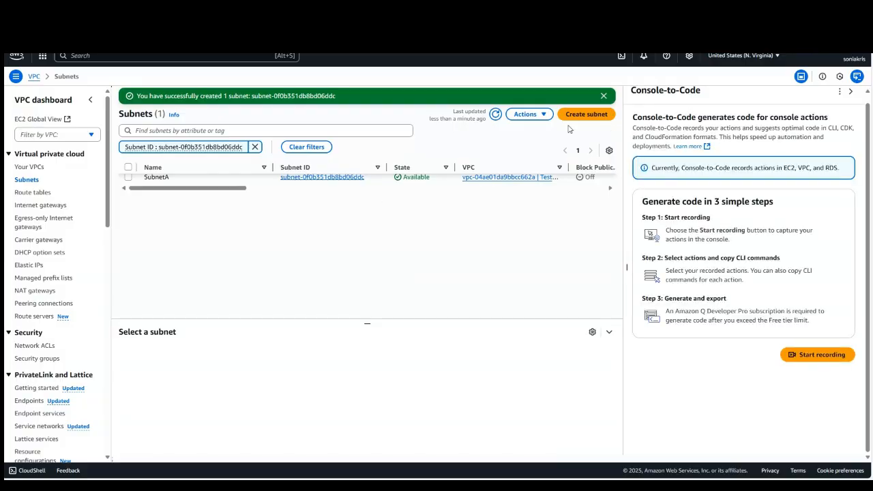
Start creating a second subnet in TestVPC.
click(577, 114)
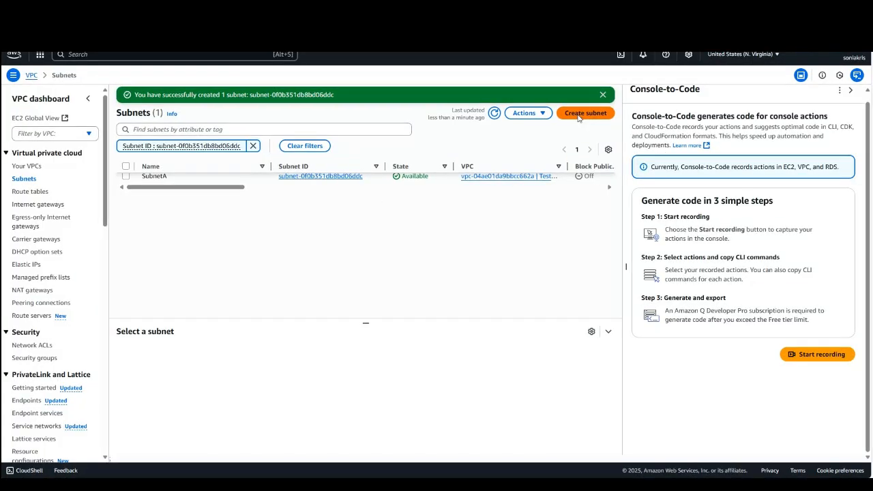
click(87, 149)
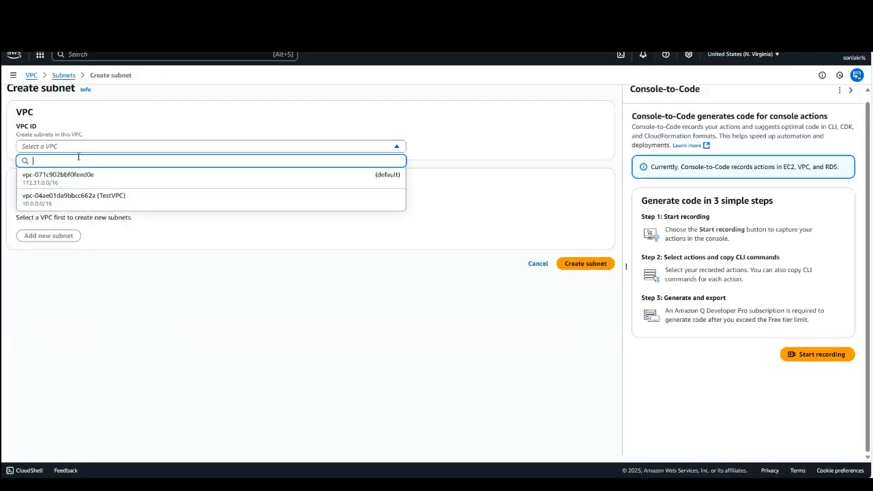
click(75, 204)
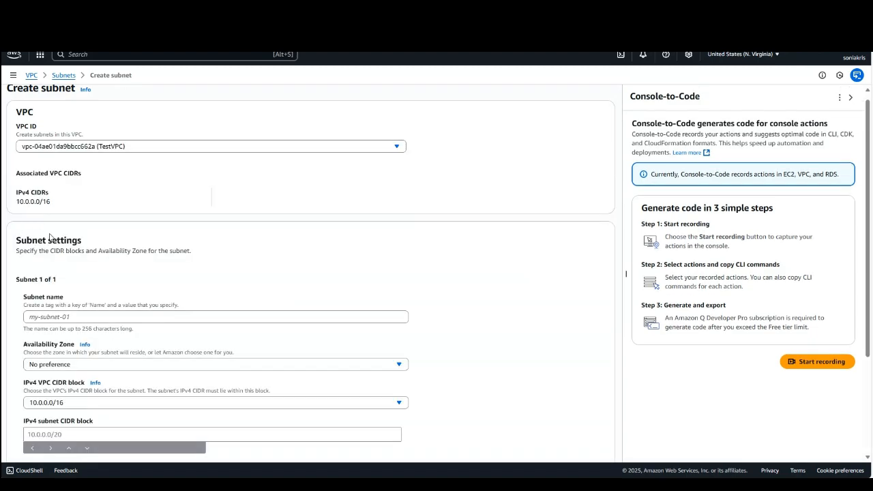
Name the second subnet SubnetB and assign it to Availability Zone use1-az2 (us-east-1b).
scroll(49, 236, down, 2)
click(78, 178)
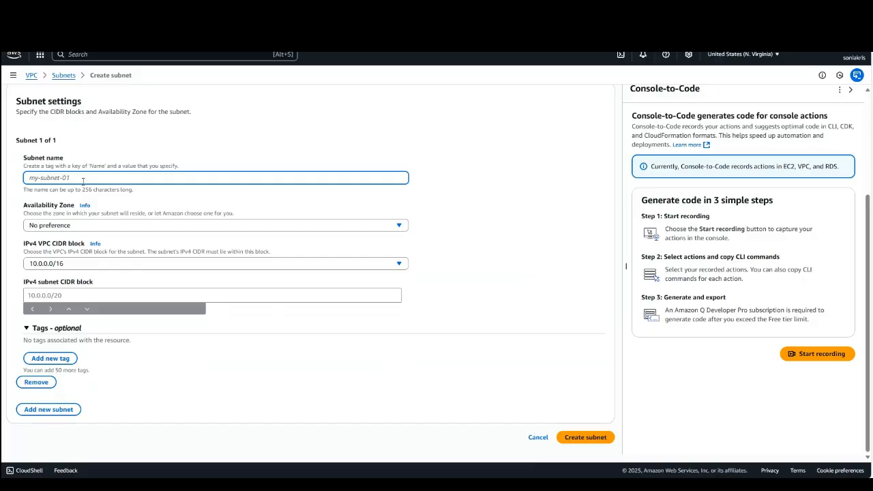
text(S)
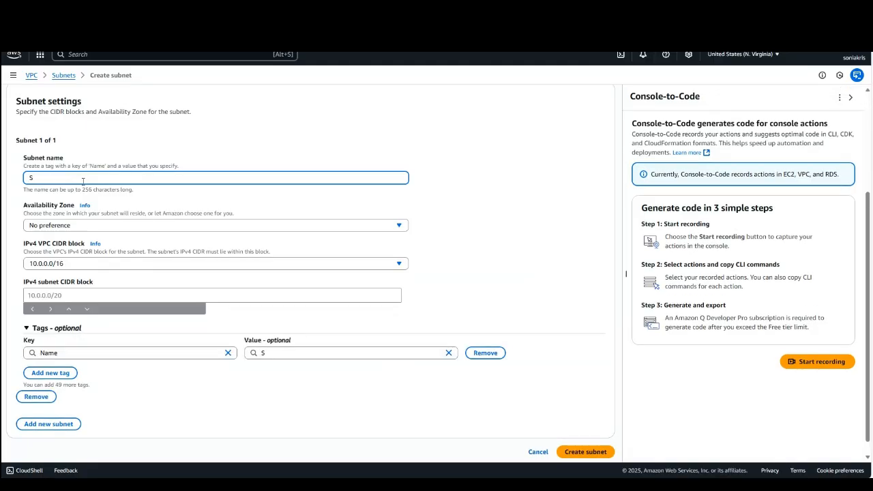
text(ubnetB)
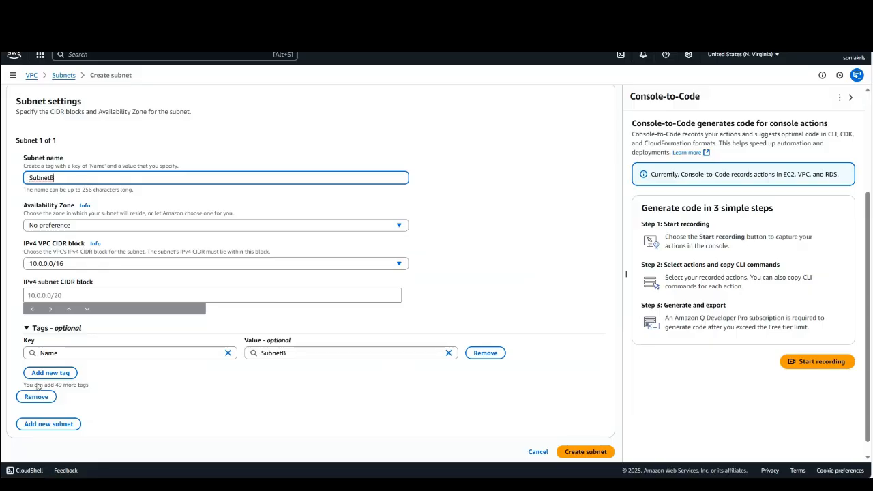
click(36, 227)
click(56, 257)
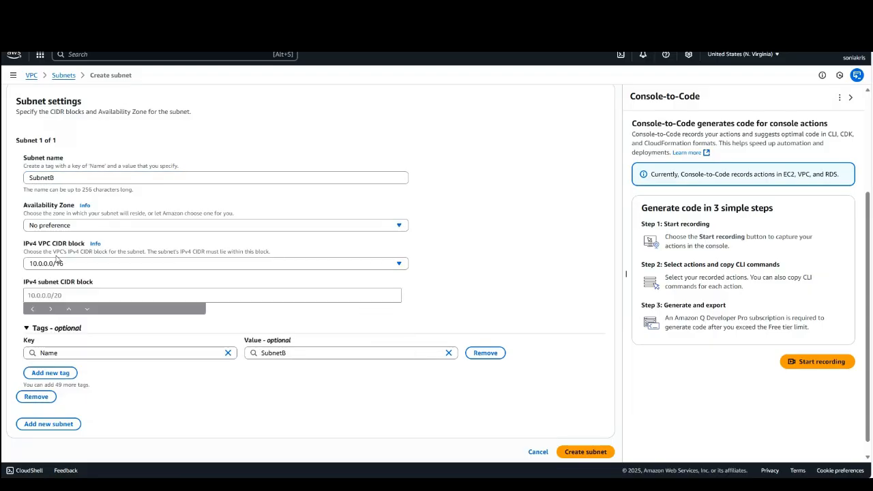
click(57, 227)
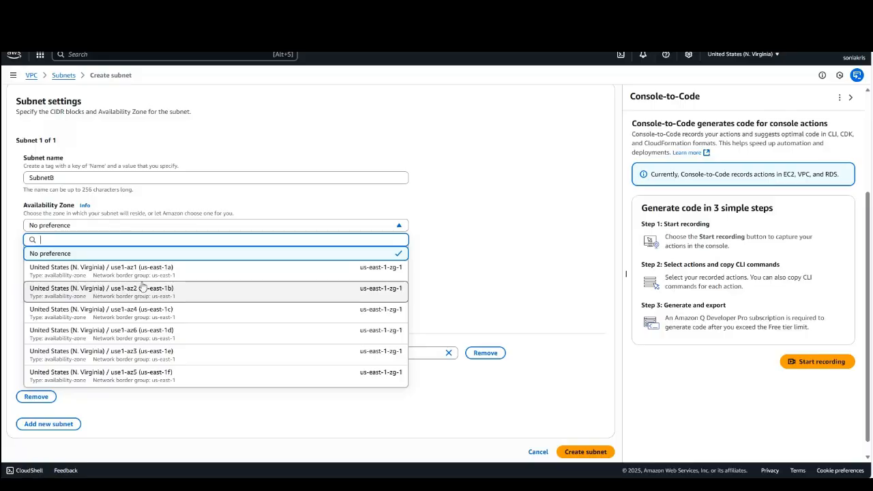
click(134, 290)
Set SubnetB's IPv4 subnet CIDR block to 10.0.2.0/24 and create the subnet.
scroll(56, 273, down, 1)
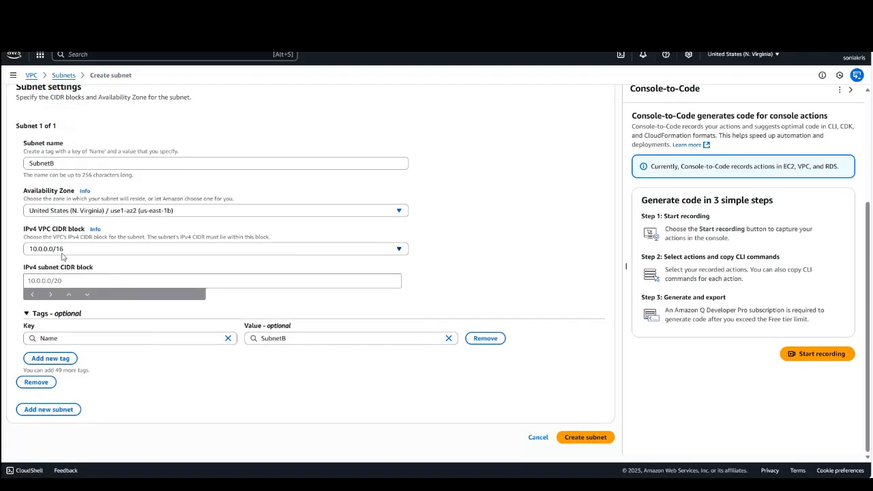
click(51, 281)
text(10.0.2.0)
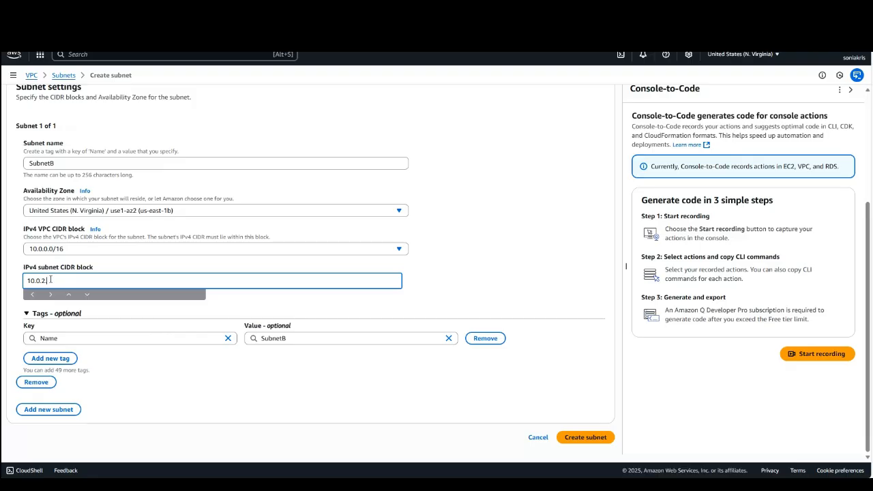
text(/24)
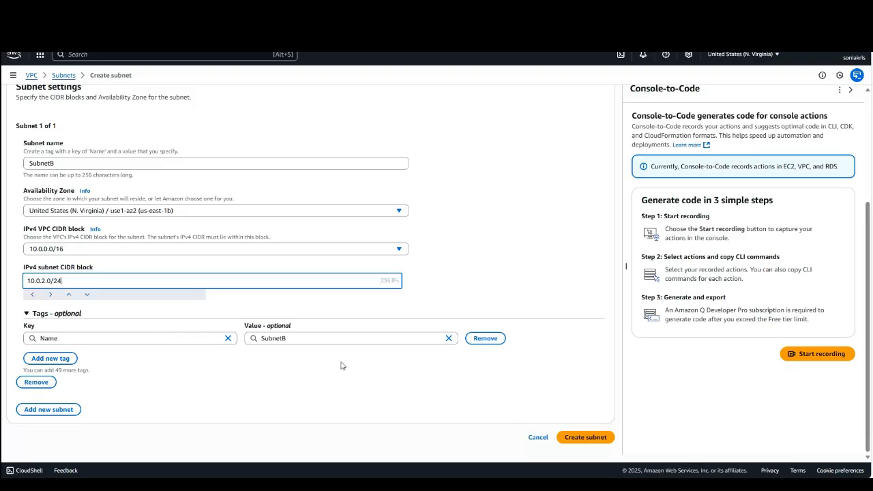
click(574, 438)
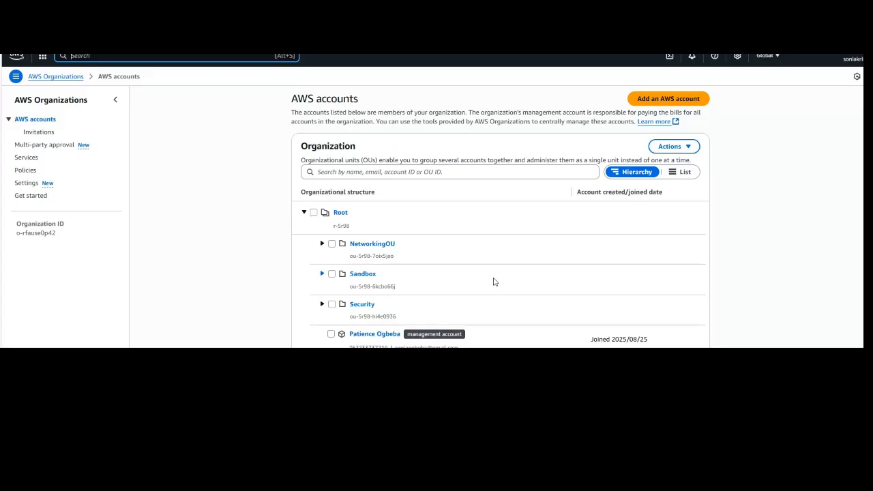
Go to Resource Access Manager and name a new resource share testshare.
click(43, 57)
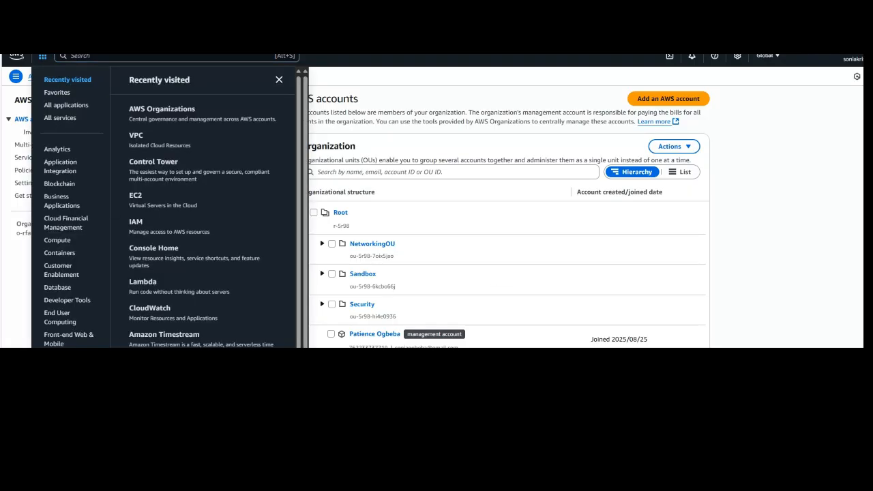
scroll(163, 205, down, 1)
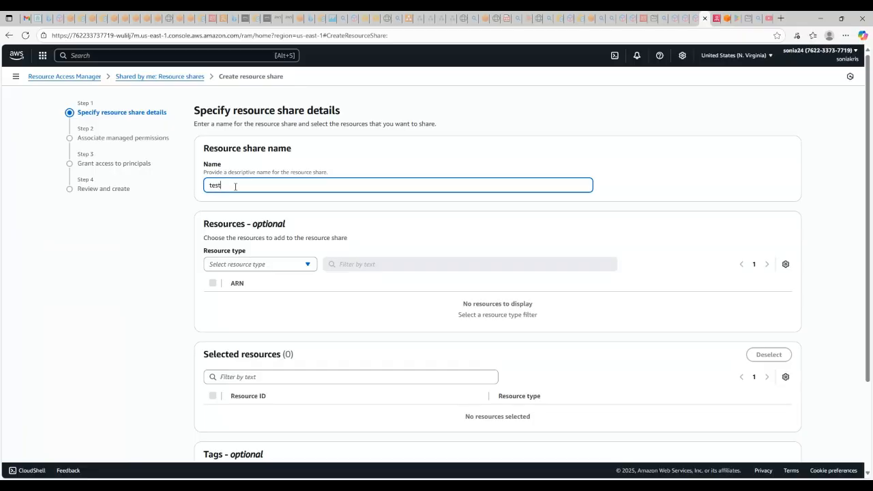
text(hare)
scroll(316, 242, down, 1)
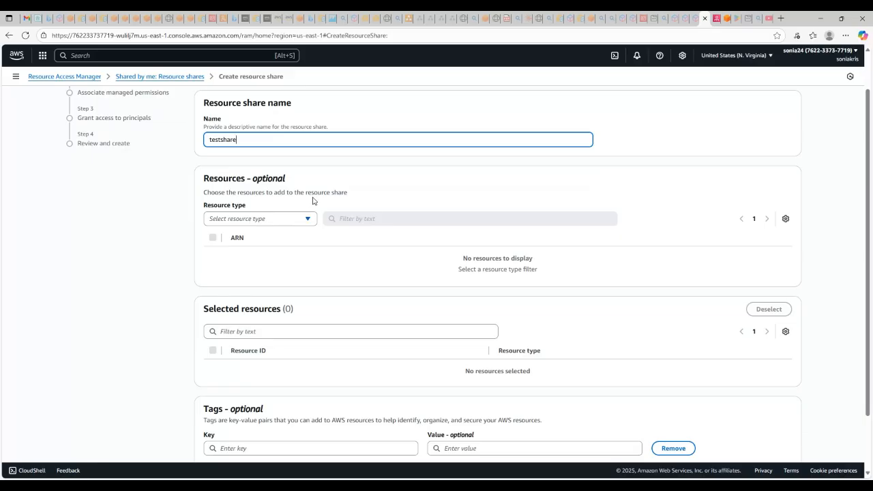
Set the resource type to Subnets, add SubnetB to the share, and continue to the managed permissions.
click(314, 219)
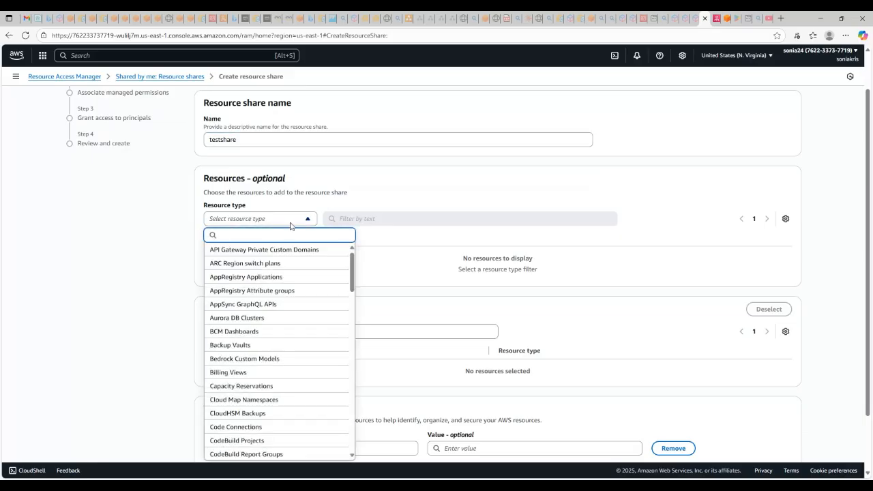
text(sub)
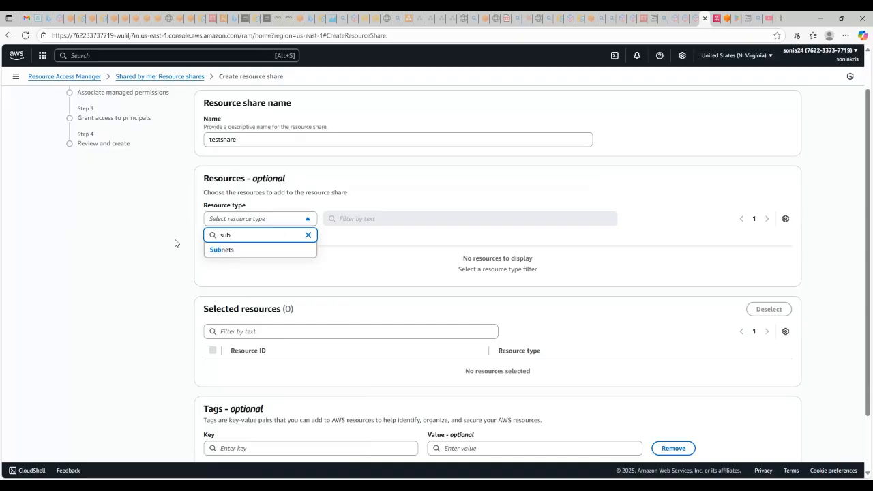
click(225, 251)
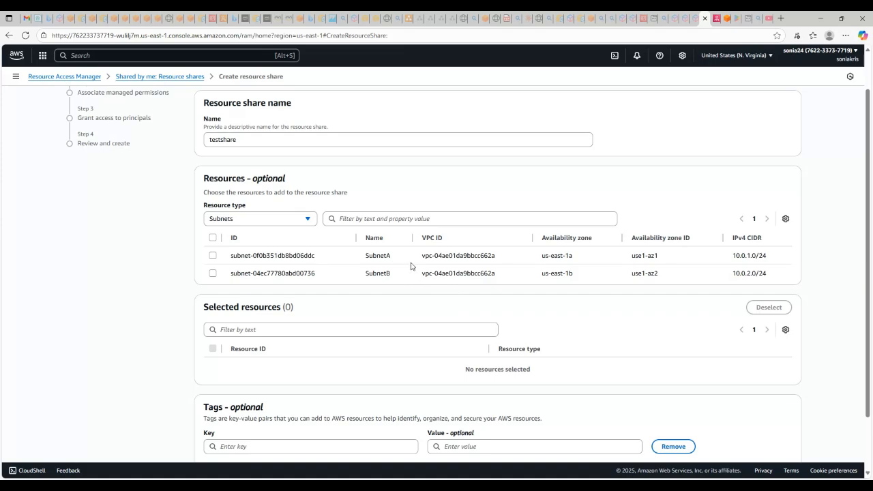
click(212, 273)
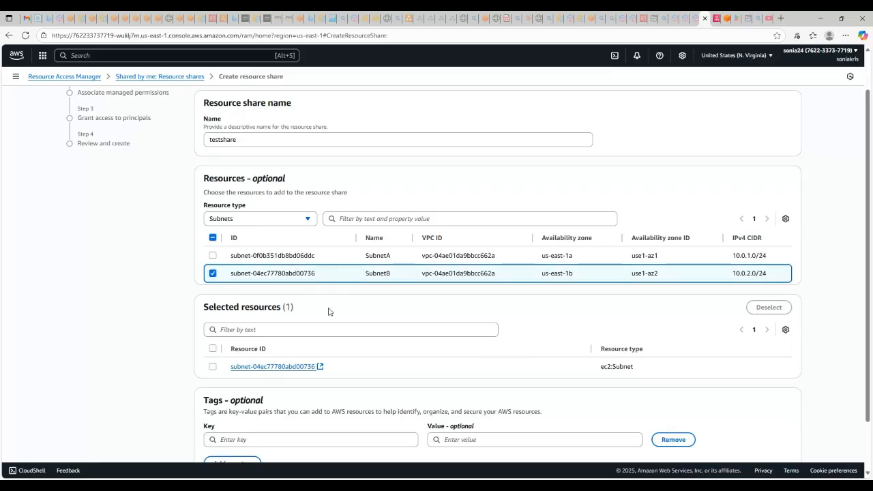
scroll(403, 318, down, 1)
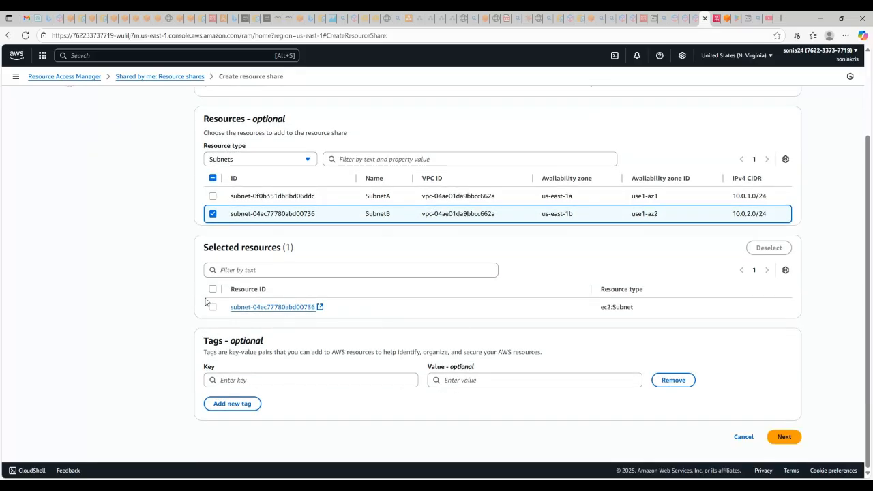
click(778, 440)
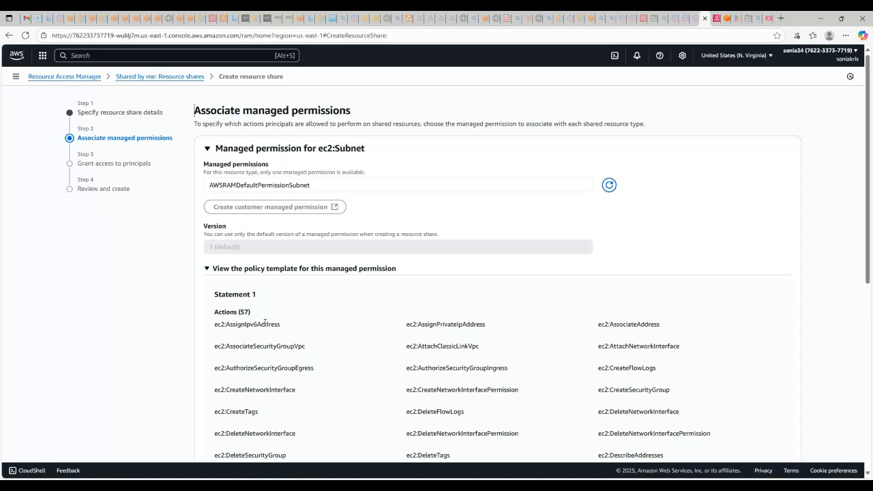
Review the AWSRAMDefaultPermissionSubnet managed permission's allowed actions, keep it for the share, and continue to granting access to principals.
scroll(274, 324, down, 5)
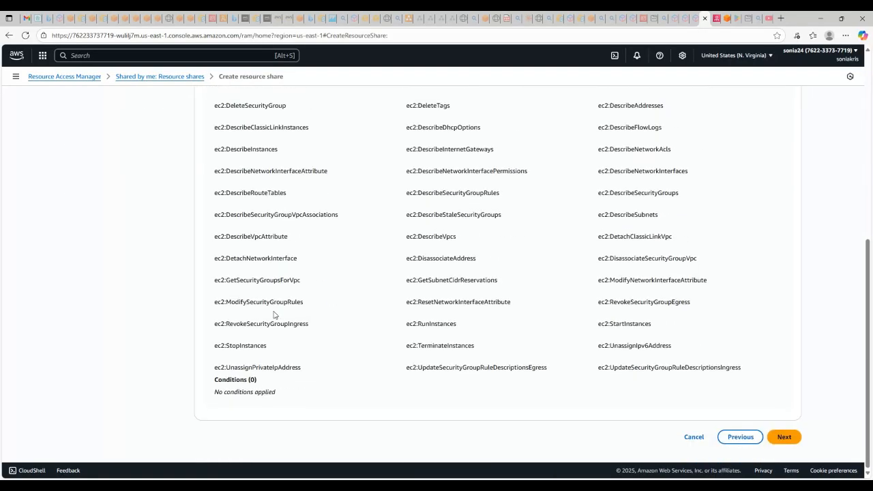
scroll(362, 337, up, 7)
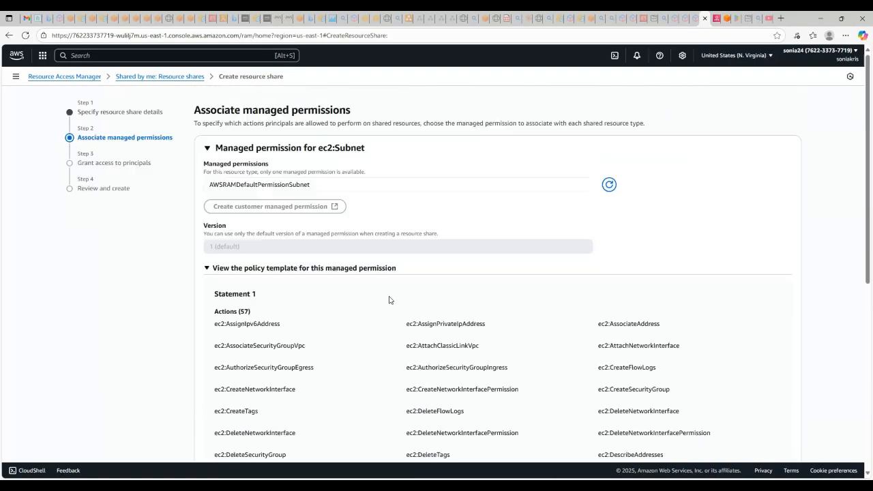
scroll(688, 394, down, 7)
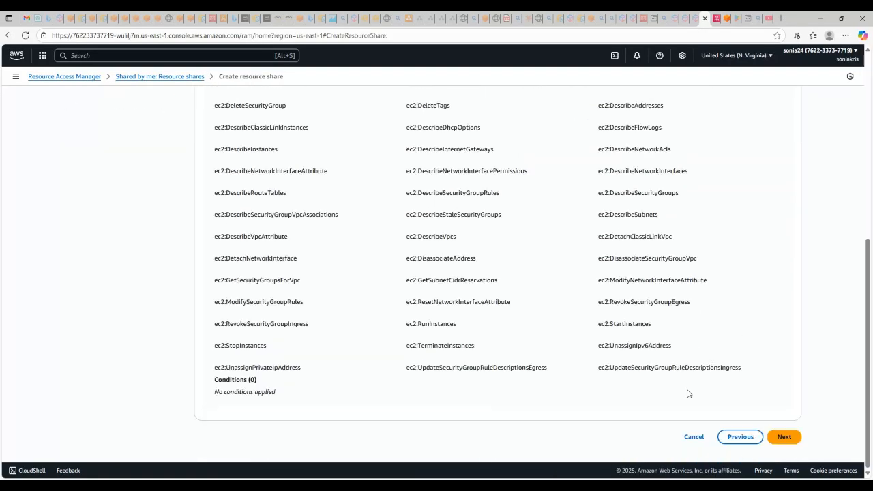
click(785, 436)
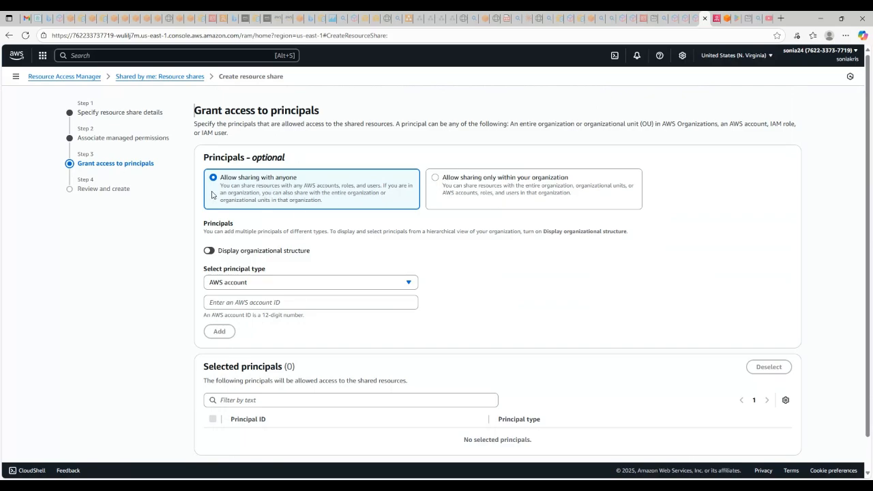
Allow sharing only within the organization and review the testshare configuration.
click(435, 180)
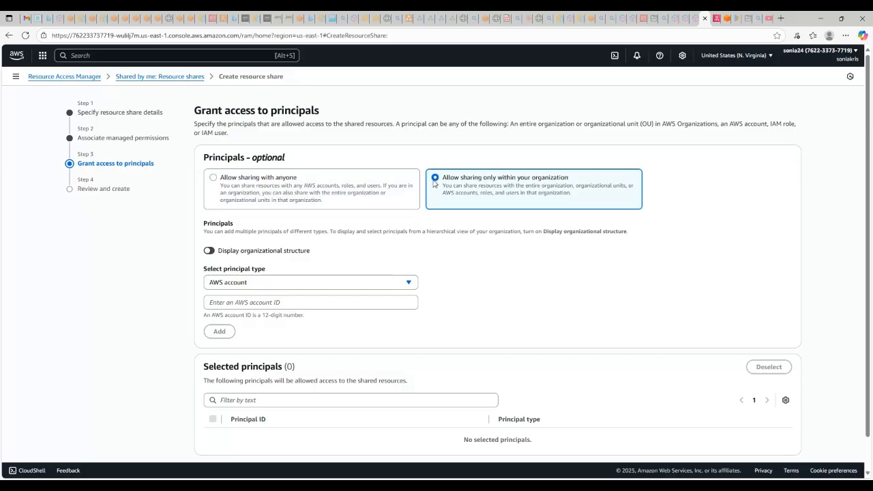
scroll(390, 267, down, 1)
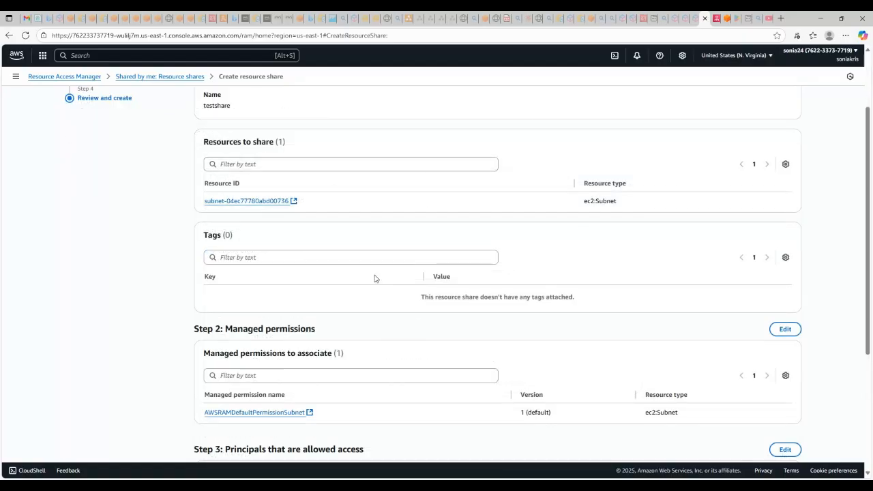
scroll(375, 278, up, 3)
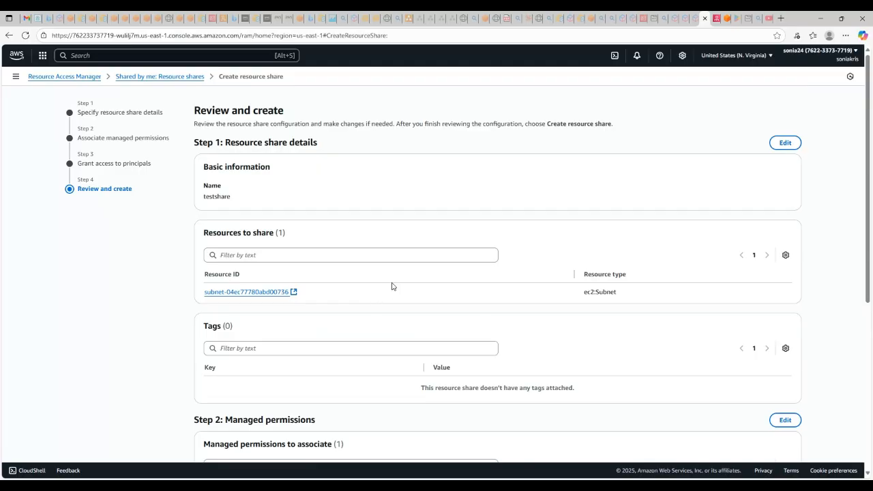
scroll(395, 293, down, 3)
scroll(391, 300, up, 1)
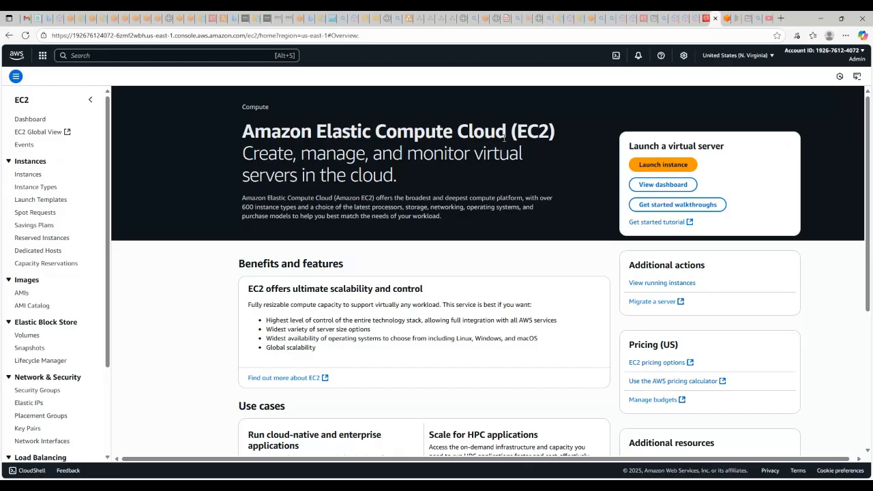
Start launching an EC2 instance from the EC2 console of the participant account and name it testserver.
click(650, 167)
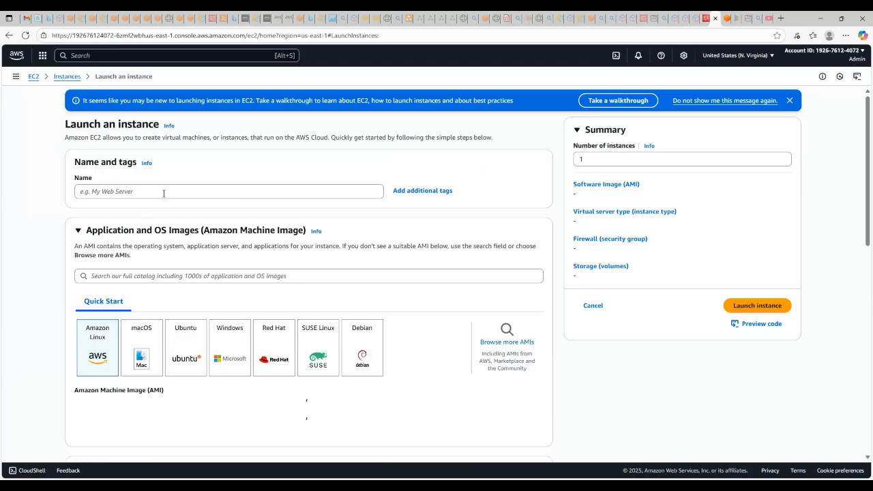
click(140, 192)
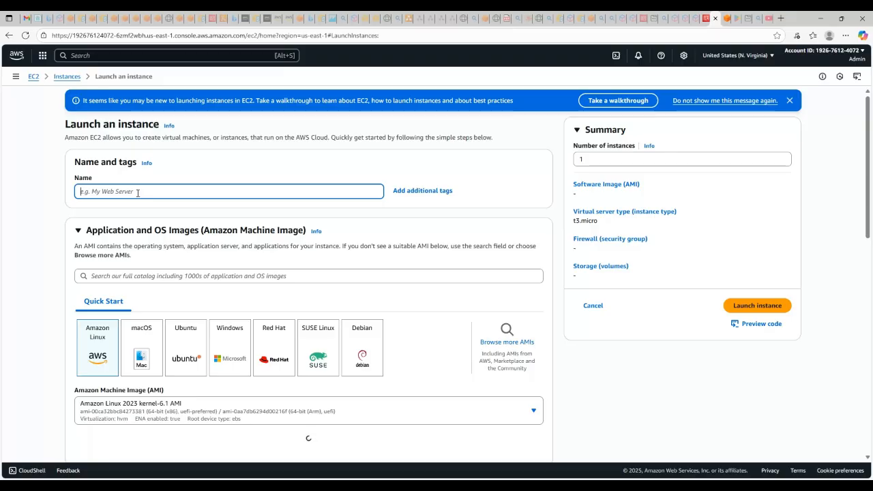
text(testserver)
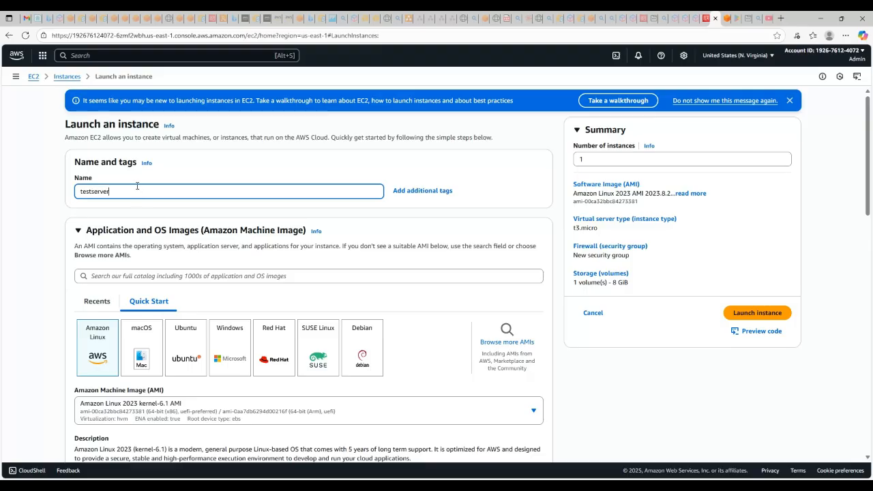
Set the instance type to t2.nano and choose to proceed without a key pair.
scroll(138, 186, down, 2)
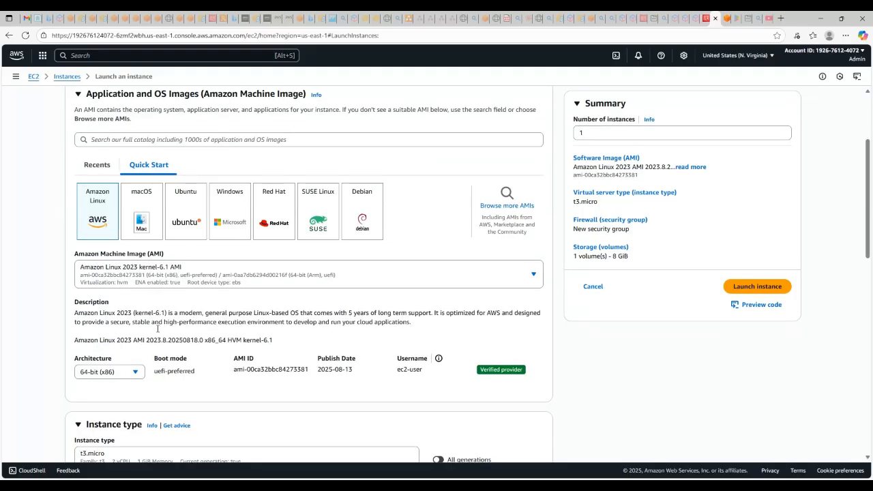
scroll(120, 231, down, 1)
scroll(145, 326, down, 2)
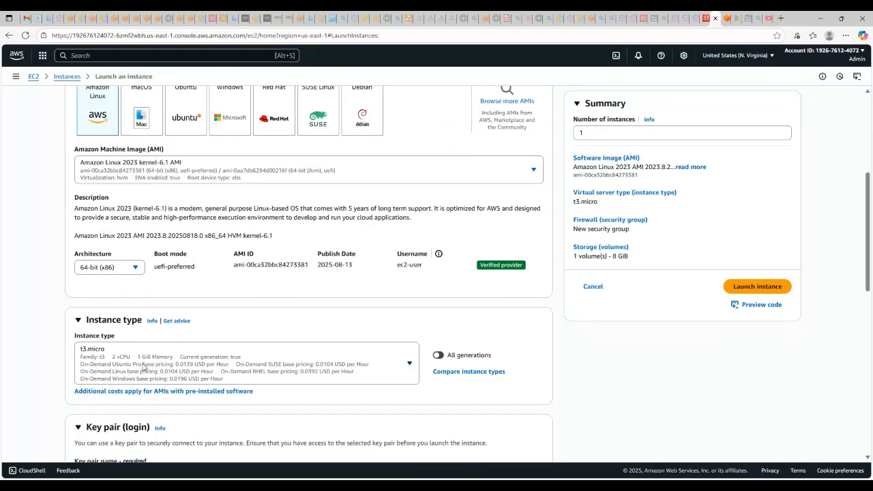
click(156, 241)
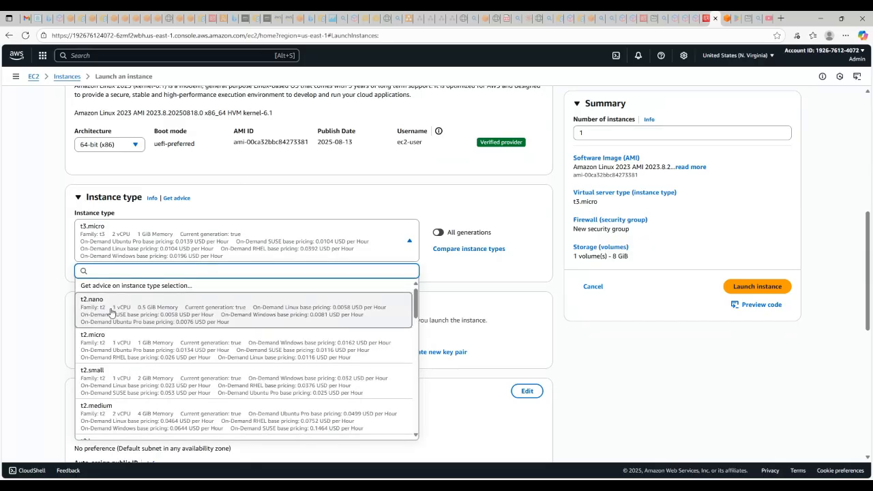
click(137, 316)
scroll(129, 215, down, 2)
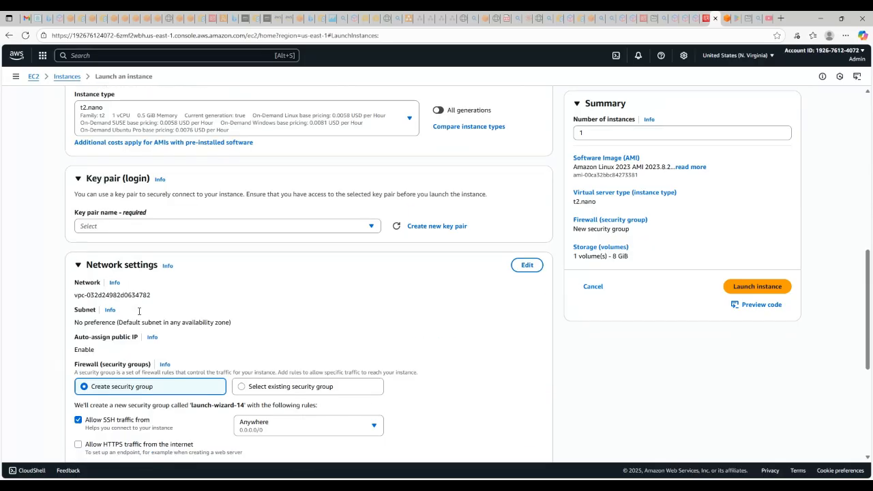
click(150, 216)
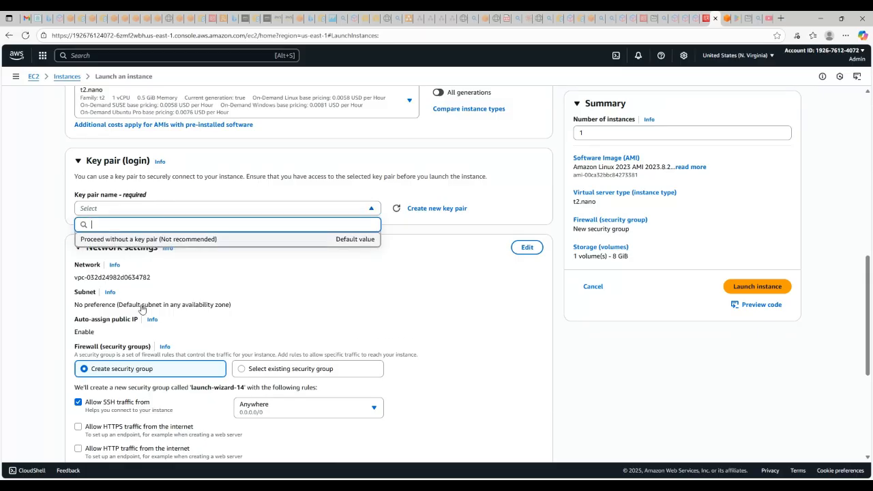
click(114, 239)
Edit the instance's network settings and select the shared VPC with CIDR 10.0.0.0/16.
scroll(172, 307, down, 1)
scroll(173, 307, down, 2)
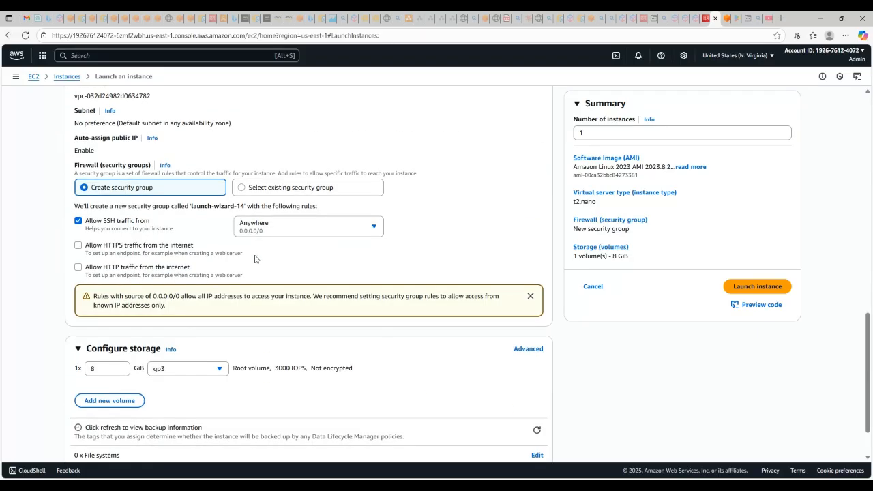
scroll(155, 236, up, 2)
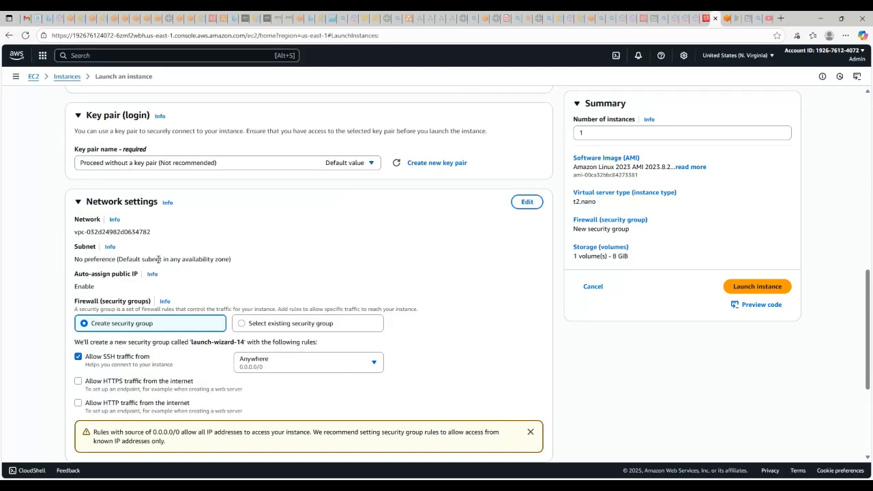
click(523, 204)
scroll(161, 259, down, 2)
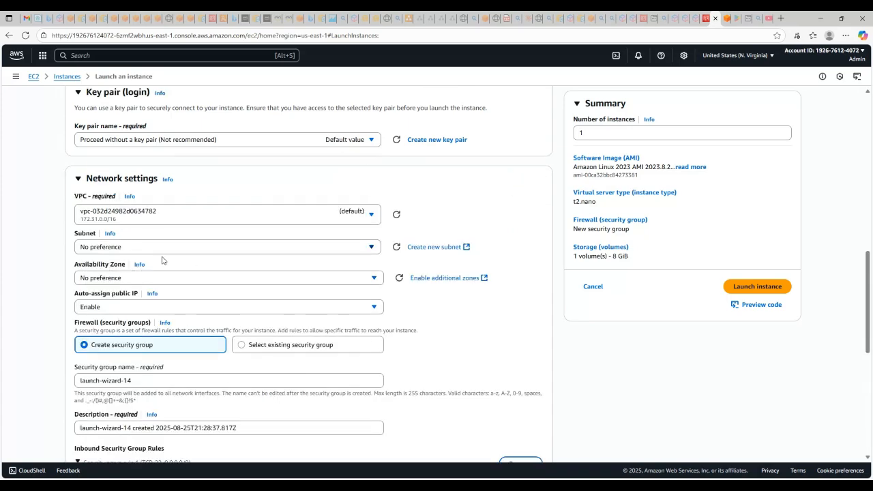
click(320, 146)
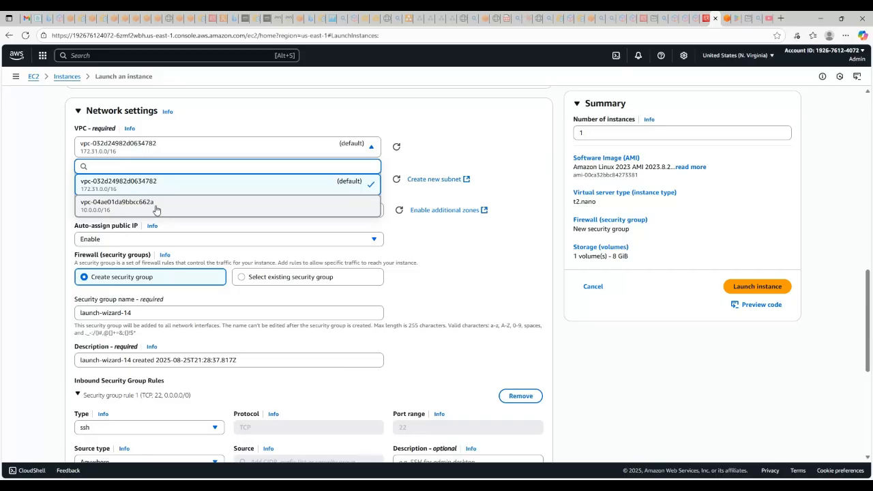
Review testserver's launch configuration from the name and AMI through the network settings, and check the VPC choices and the selected subnet.
scroll(526, 283, up, 8)
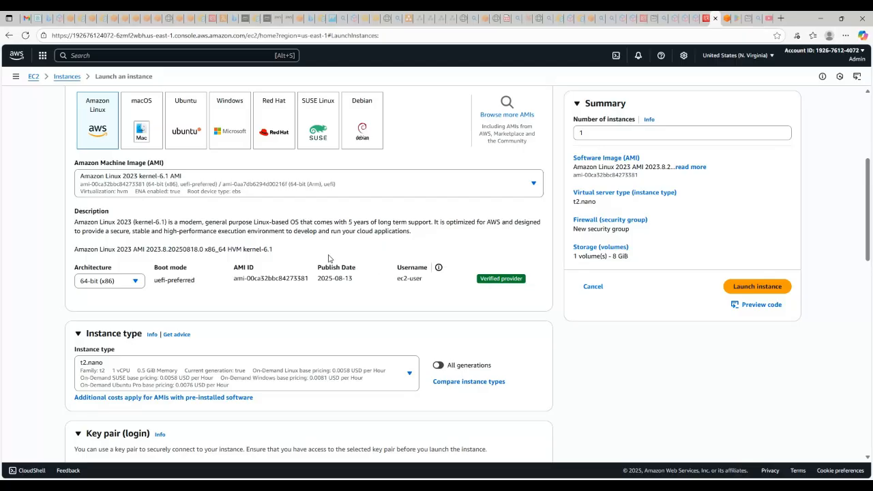
scroll(287, 250, up, 2)
scroll(286, 250, up, 2)
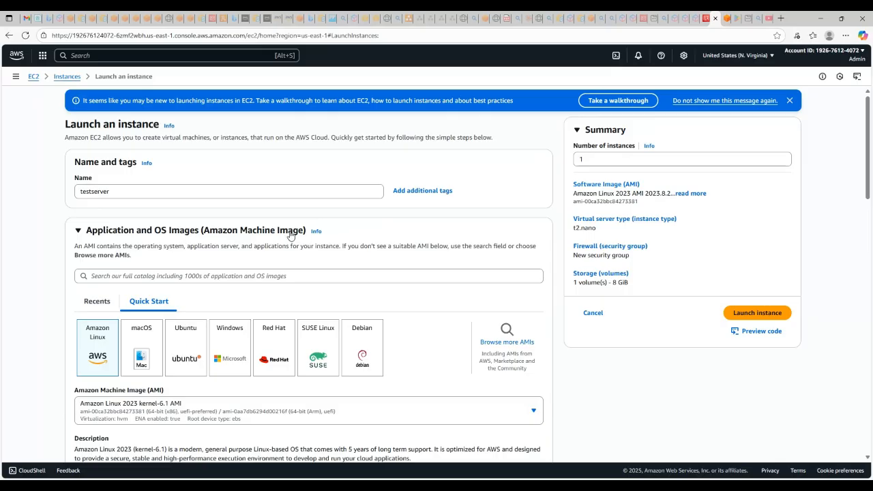
scroll(290, 237, down, 2)
scroll(290, 236, up, 2)
scroll(291, 237, down, 3)
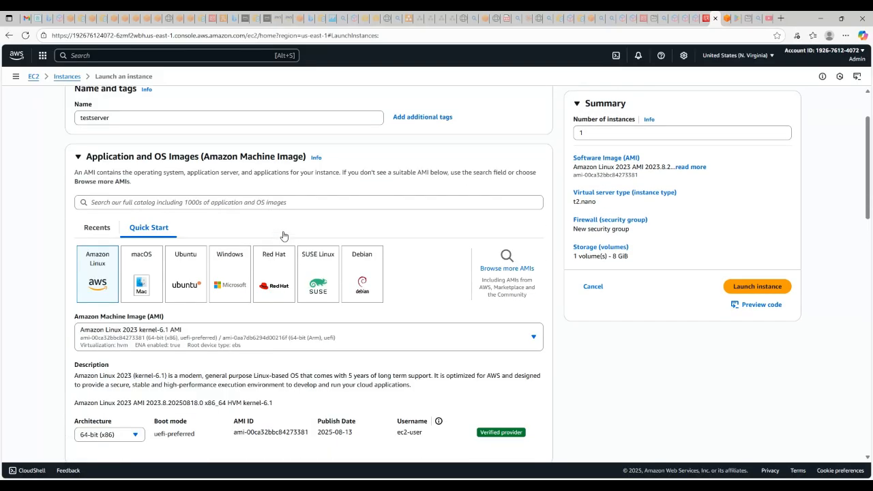
scroll(290, 244, down, 4)
scroll(299, 247, down, 3)
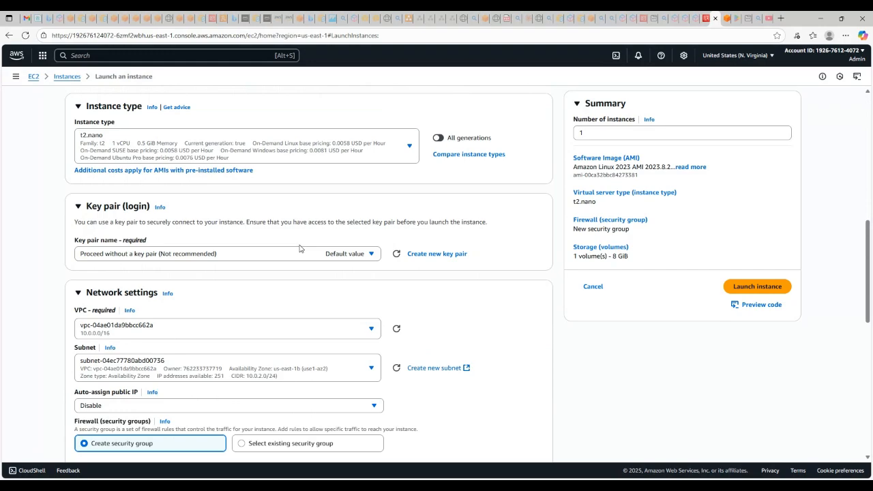
scroll(299, 247, down, 2)
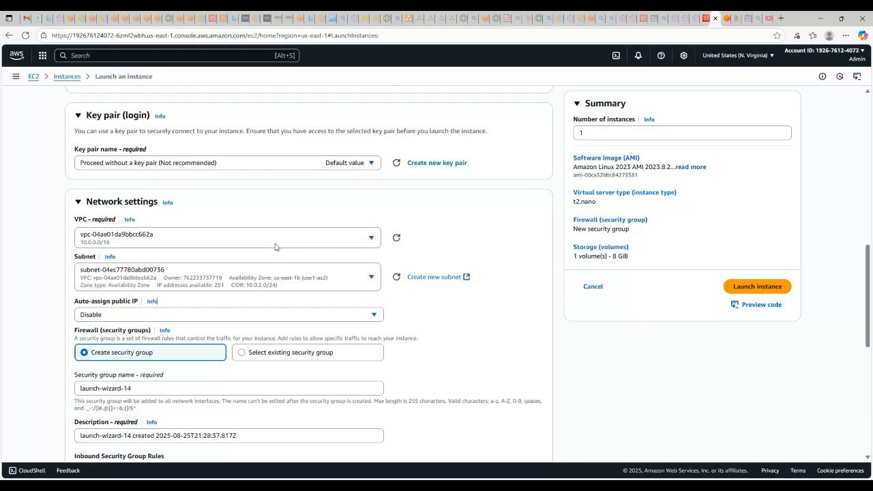
scroll(276, 247, down, 1)
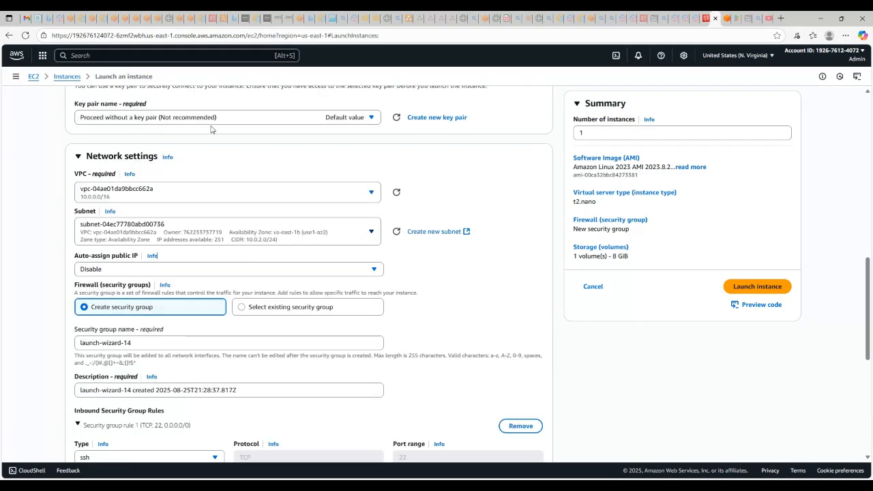
scroll(146, 228, down, 3)
scroll(146, 146, up, 2)
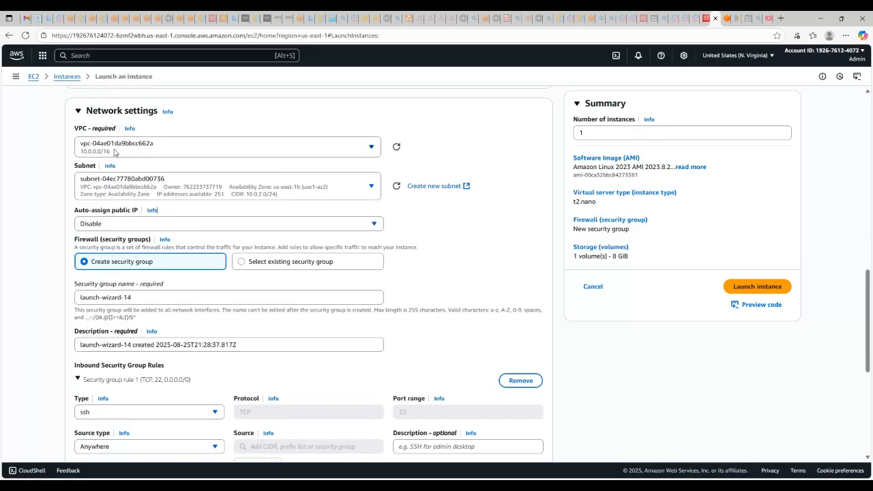
click(114, 152)
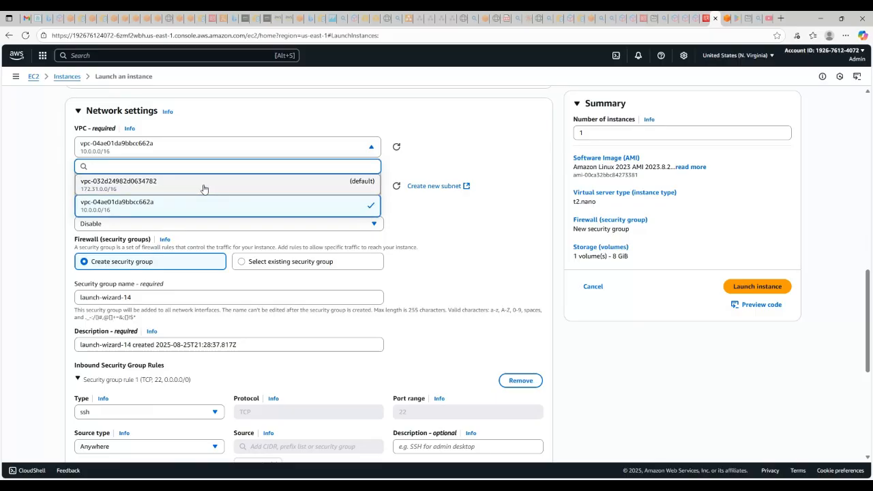
click(477, 230)
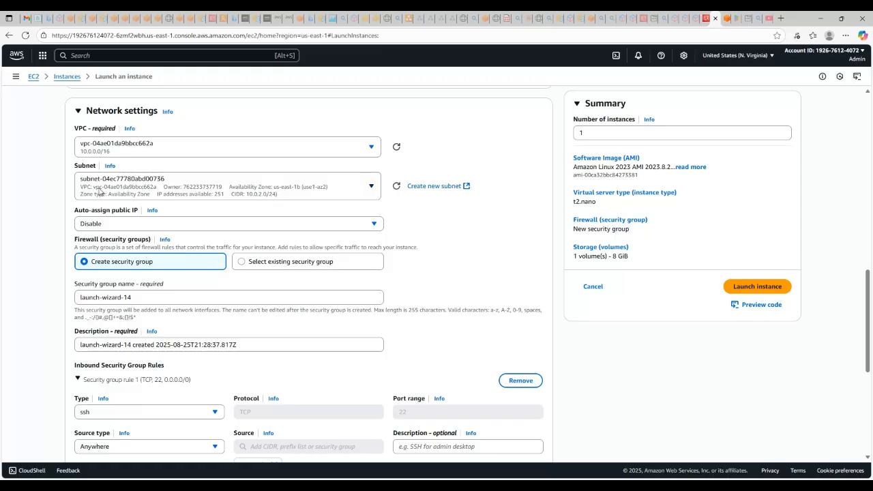
Check the security group rules and storage settings, and launch the testserver instance in the shared subnet.
scroll(99, 191, down, 3)
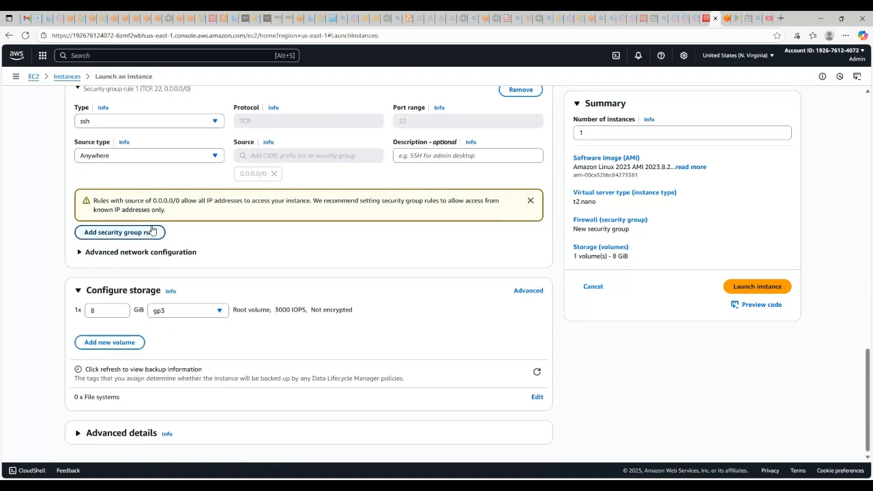
scroll(150, 230, up, 1)
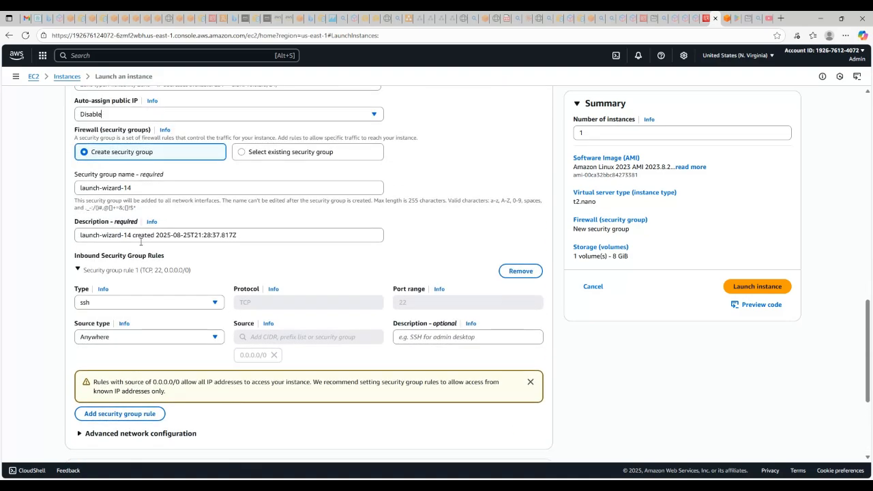
scroll(139, 241, down, 2)
scroll(140, 247, down, 1)
scroll(164, 256, up, 6)
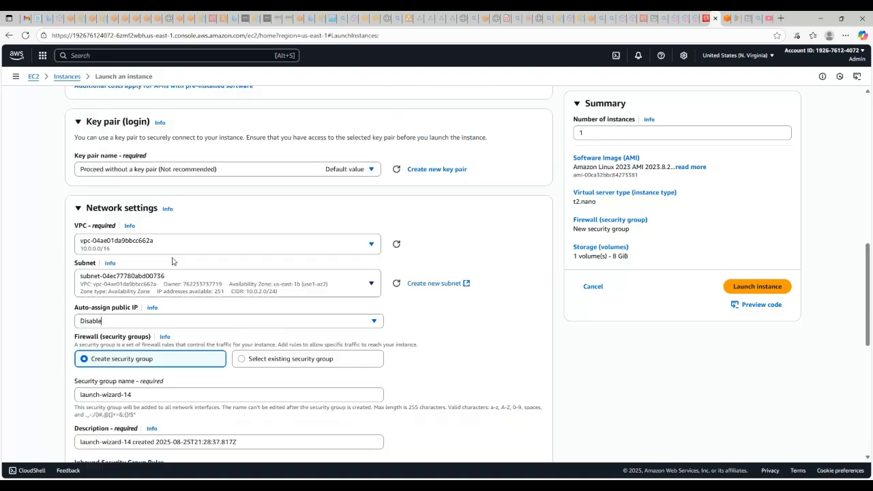
scroll(173, 260, up, 1)
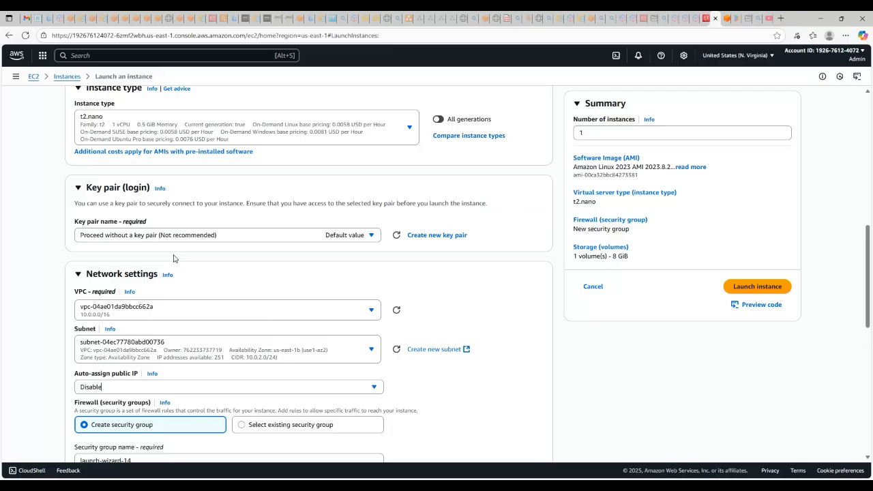
click(763, 288)
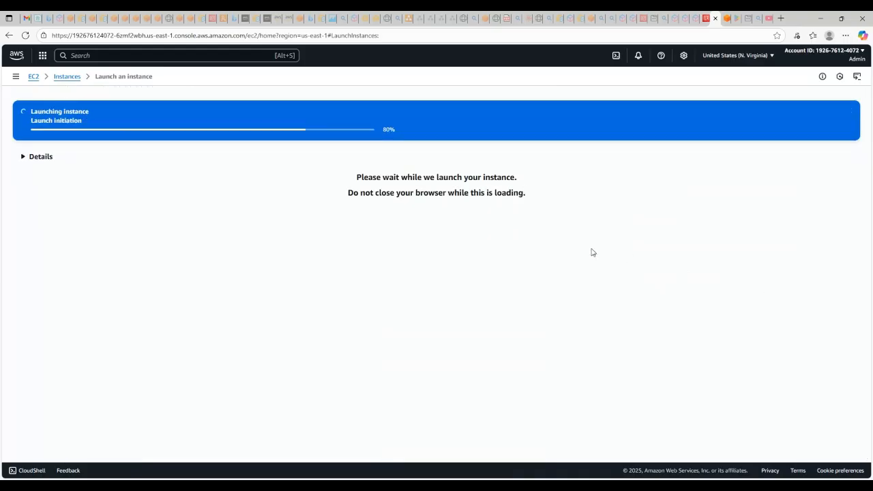